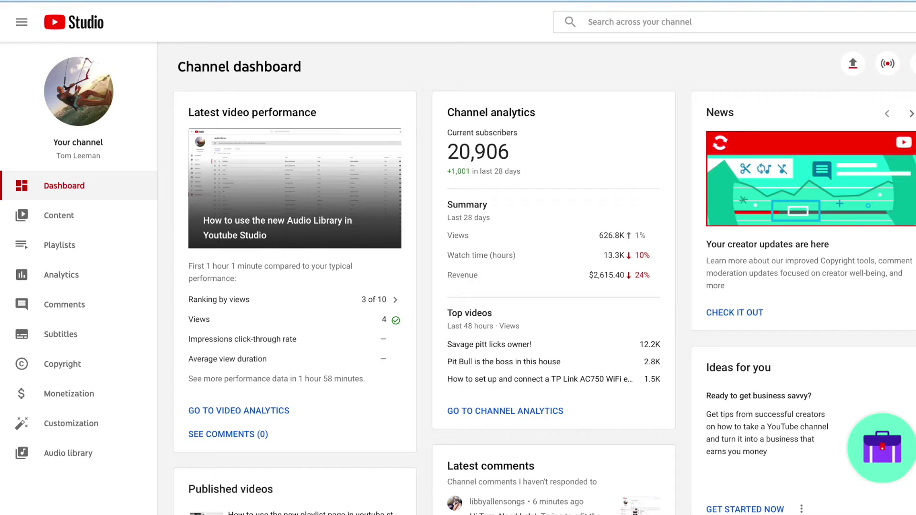
# Open the channel's Audio library from the Studio sidebar.
pyautogui.click(57, 453)
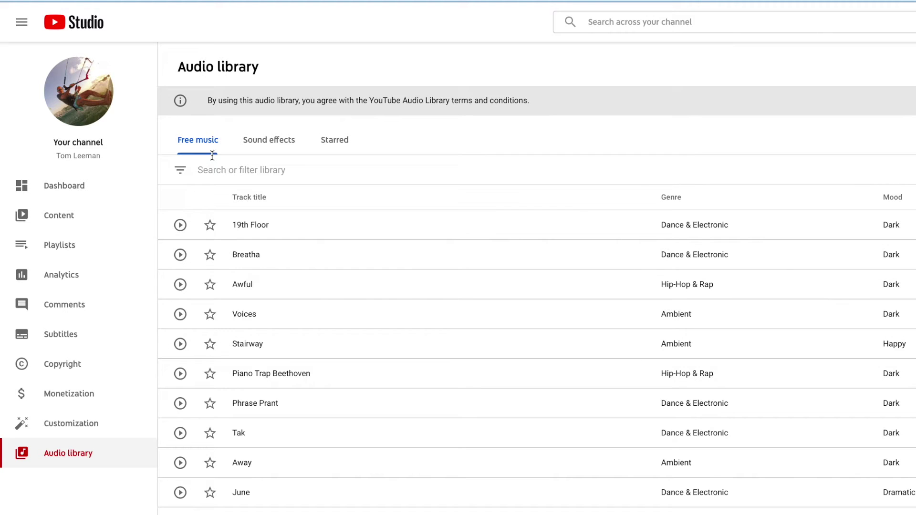
# On the Sound effects tab, replace the 'shot' filter with a 'walking' title search.
pyautogui.click(278, 138)
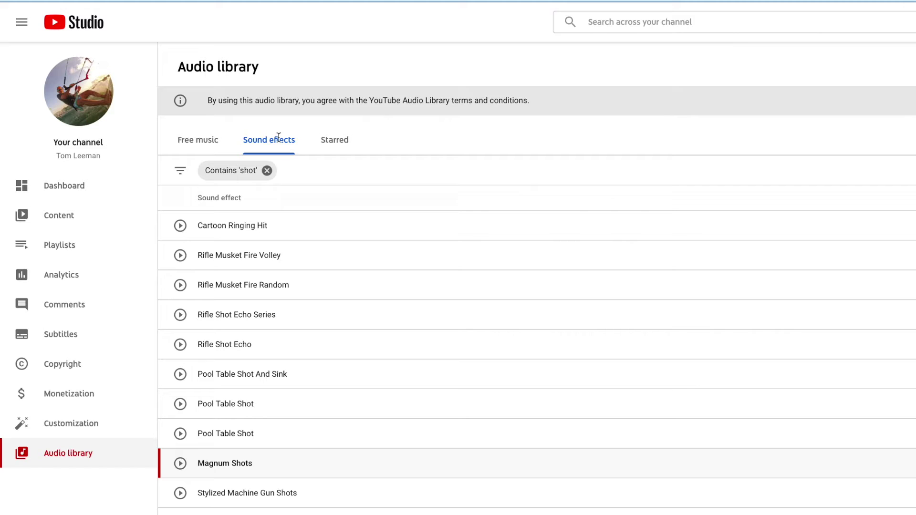
pyautogui.click(267, 170)
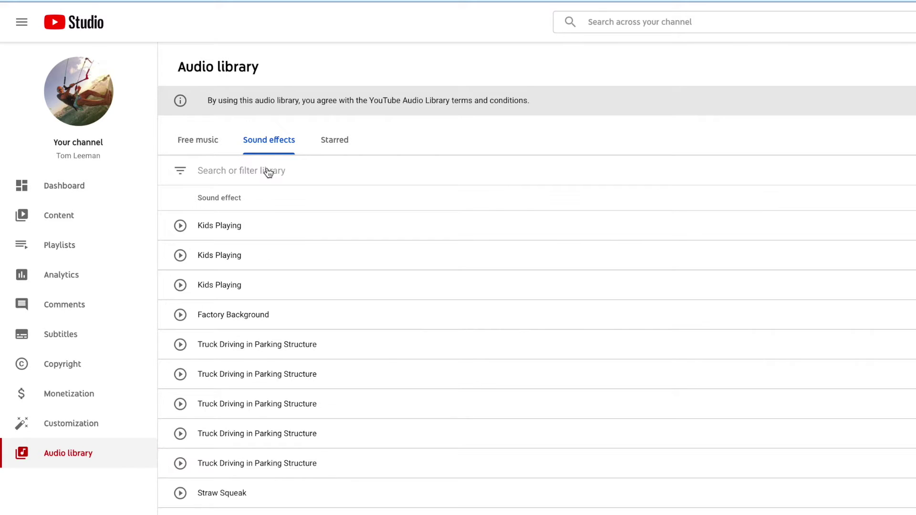
pyautogui.click(217, 174)
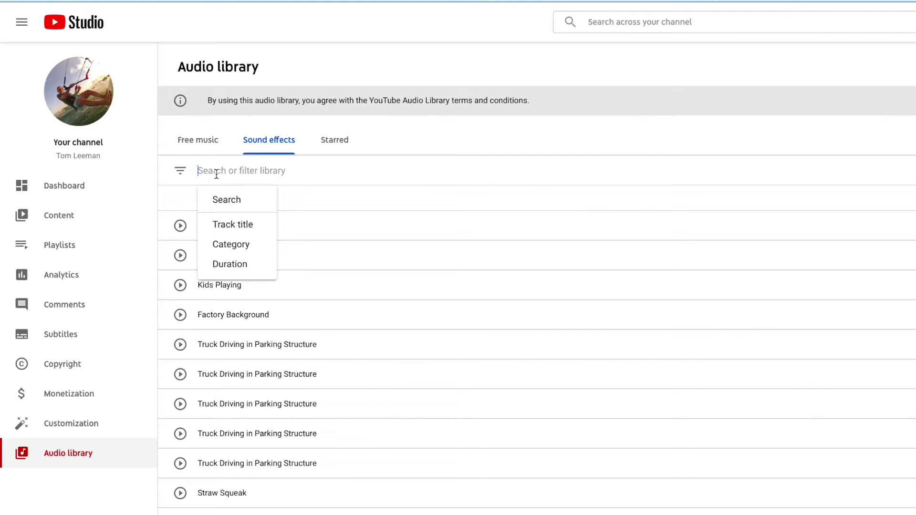
pyautogui.write('wal')
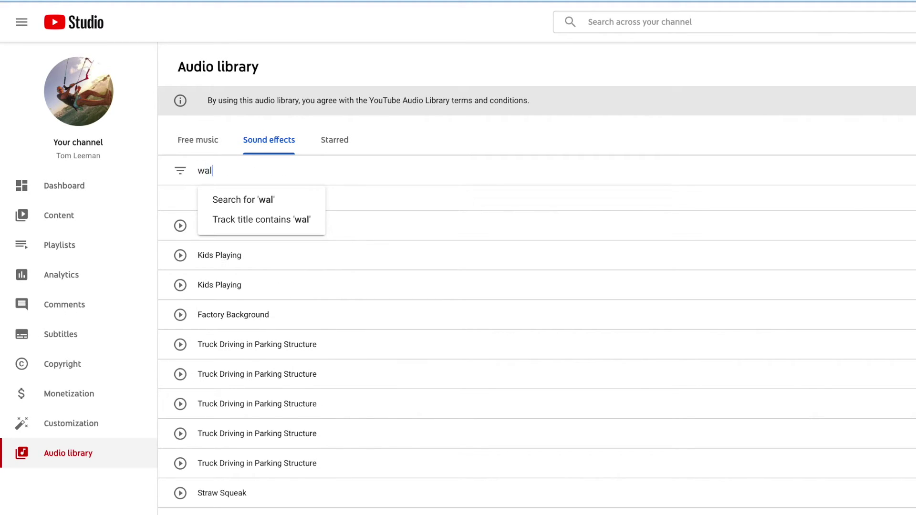
pyautogui.write('king')
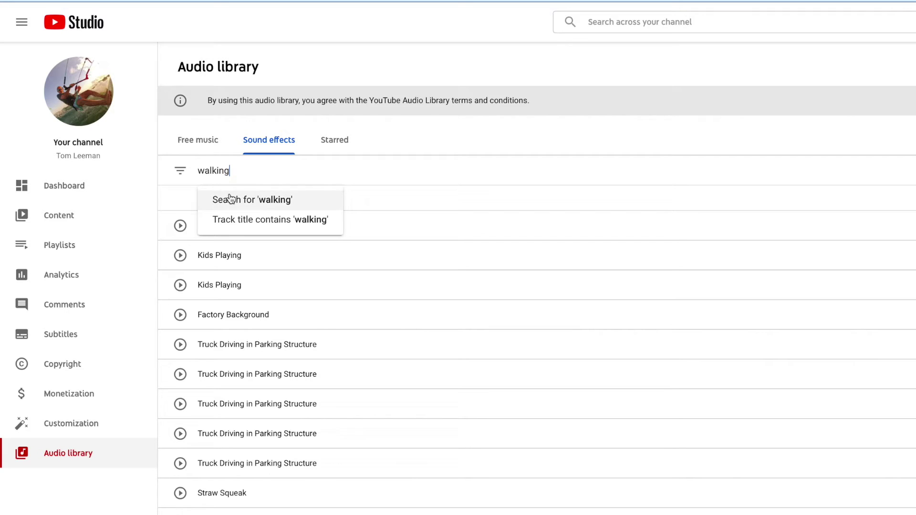
pyautogui.click(236, 203)
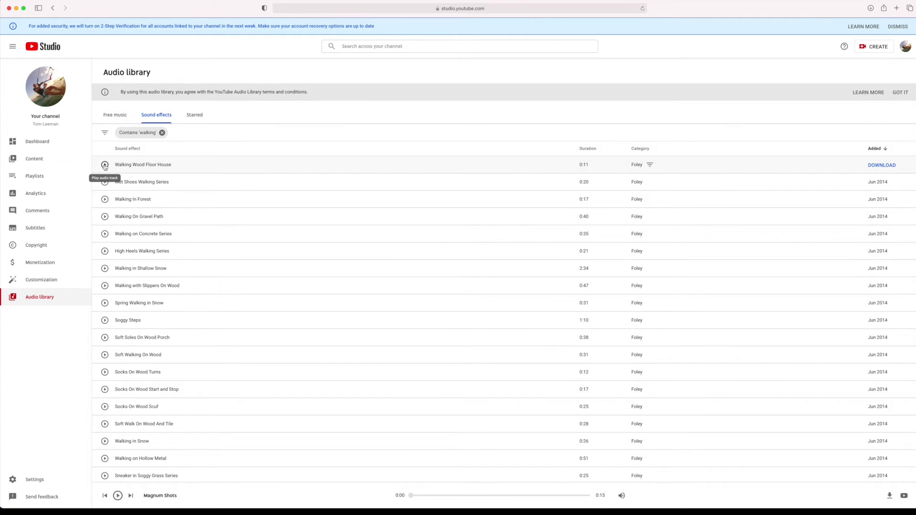
# Preview Walking Wood Floor House and pause it about five seconds in.
pyautogui.click(105, 165)
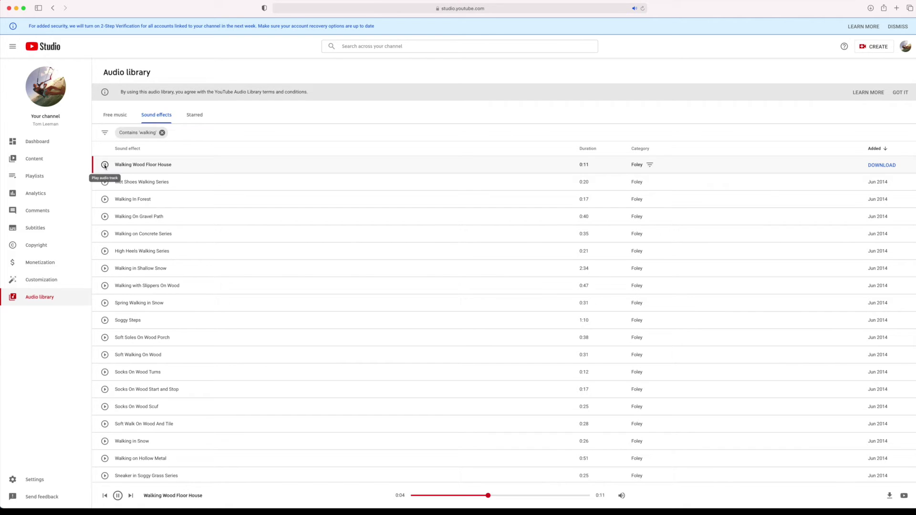
pyautogui.click(105, 164)
# Replace the 'walking' filter with a search for titles containing 'shot'.
pyautogui.click(162, 132)
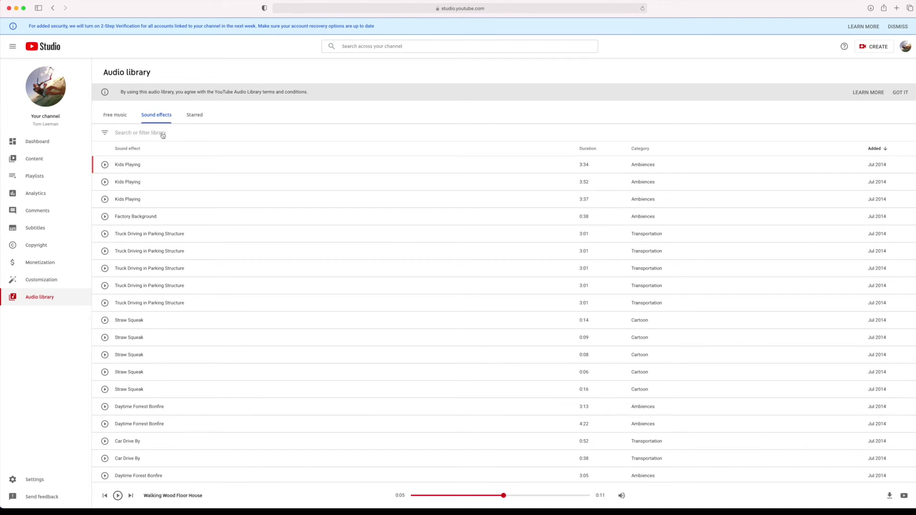
pyautogui.click(129, 133)
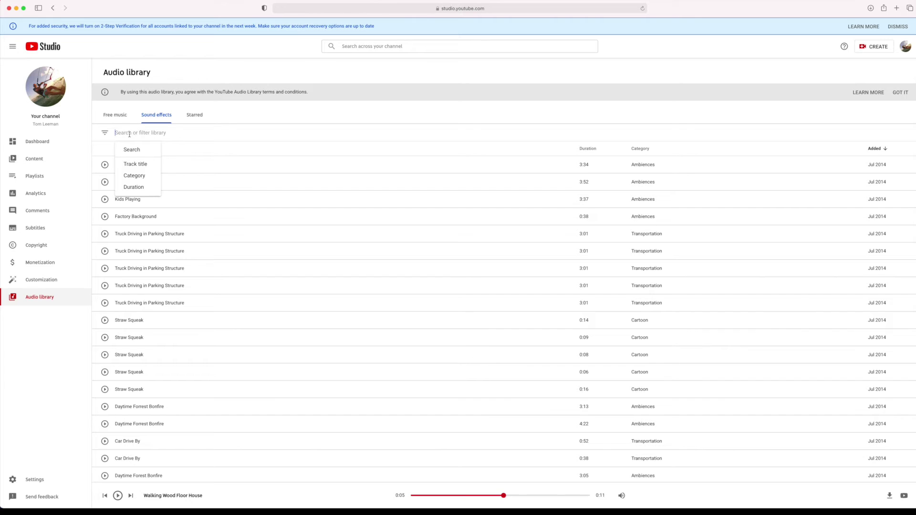
pyautogui.write('shot')
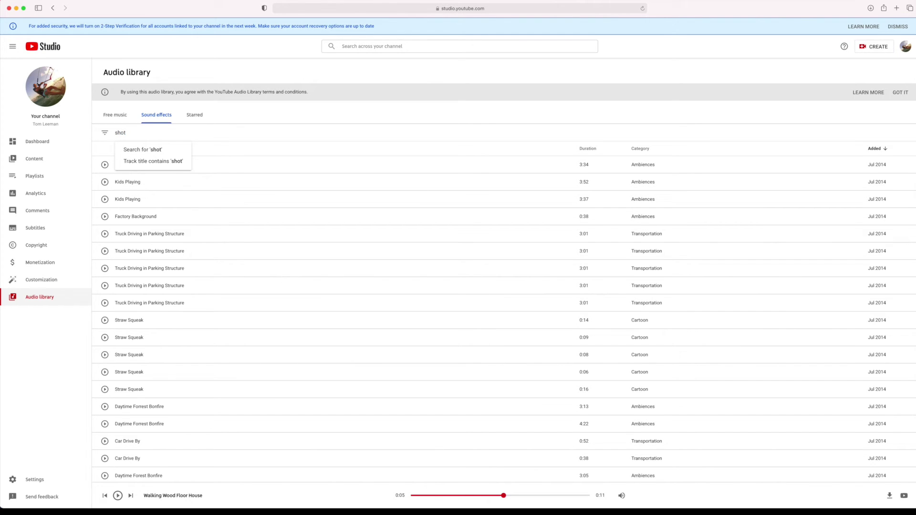
pyautogui.click(143, 149)
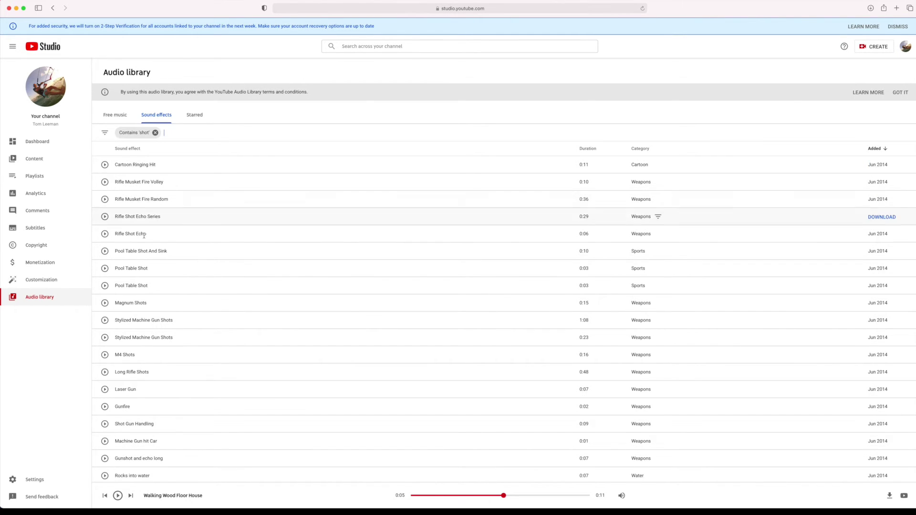
# Preview and pause Magnum Shots, then download it.
pyautogui.click(105, 304)
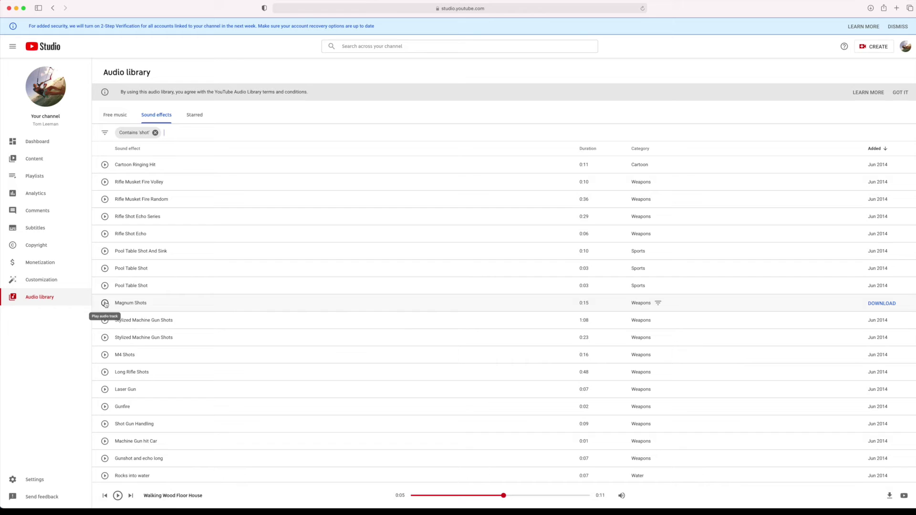
pyautogui.click(105, 303)
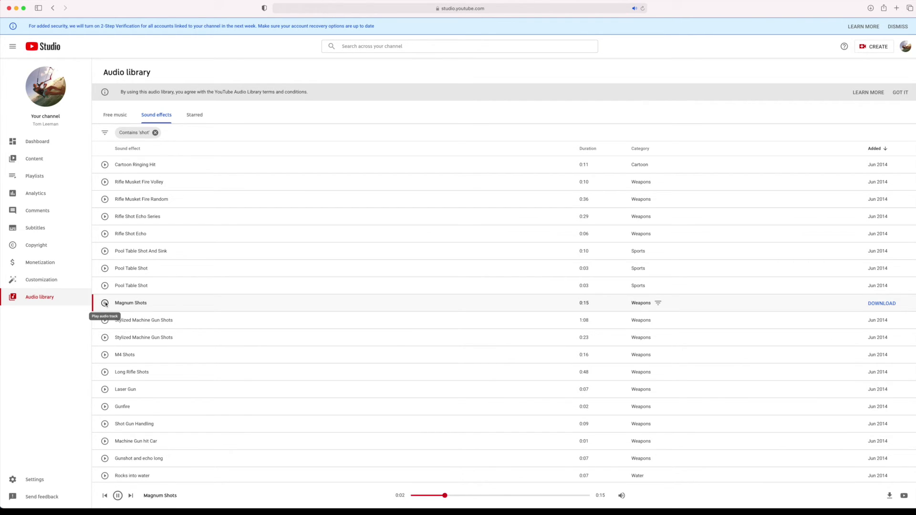
pyautogui.click(105, 304)
pyautogui.click(879, 304)
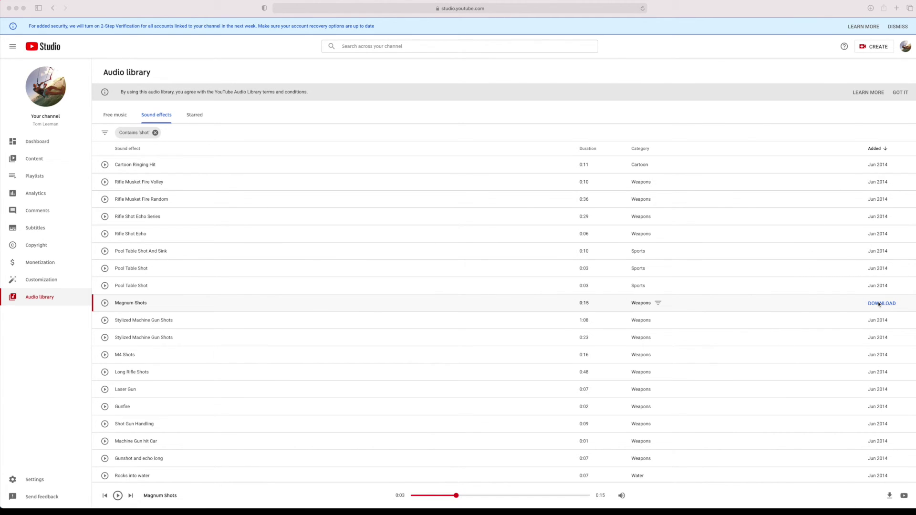
pyautogui.moveTo(458, 510)
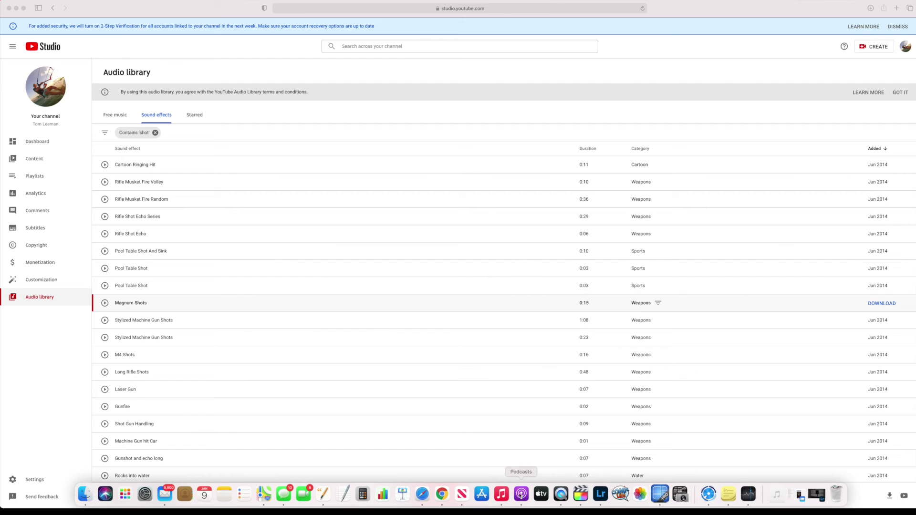
# Bring up Music, pause the downloaded Magnum Shots clip, and close the Music window.
pyautogui.click(501, 494)
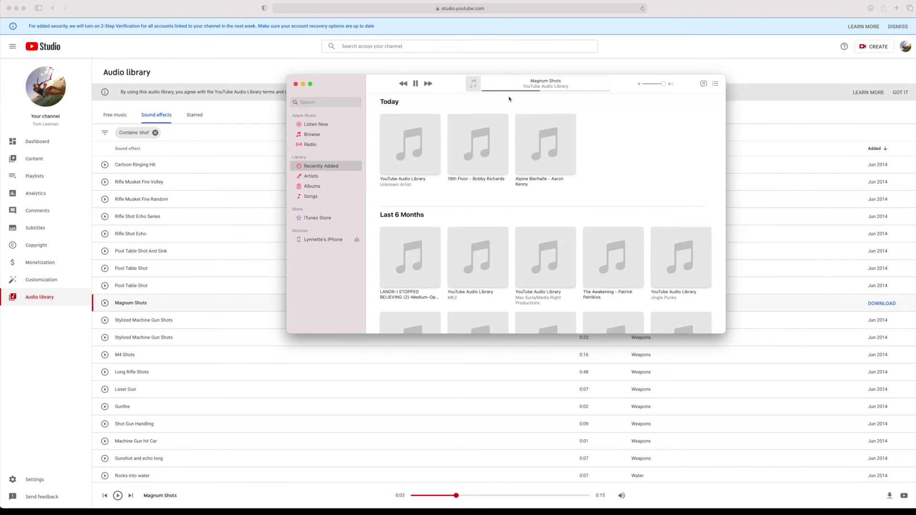
pyautogui.click(416, 83)
pyautogui.click(296, 86)
pyautogui.click(296, 85)
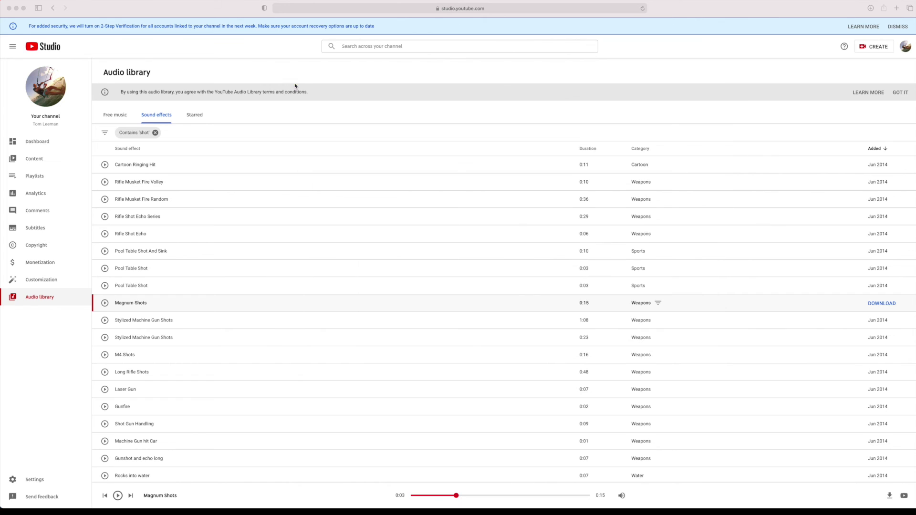